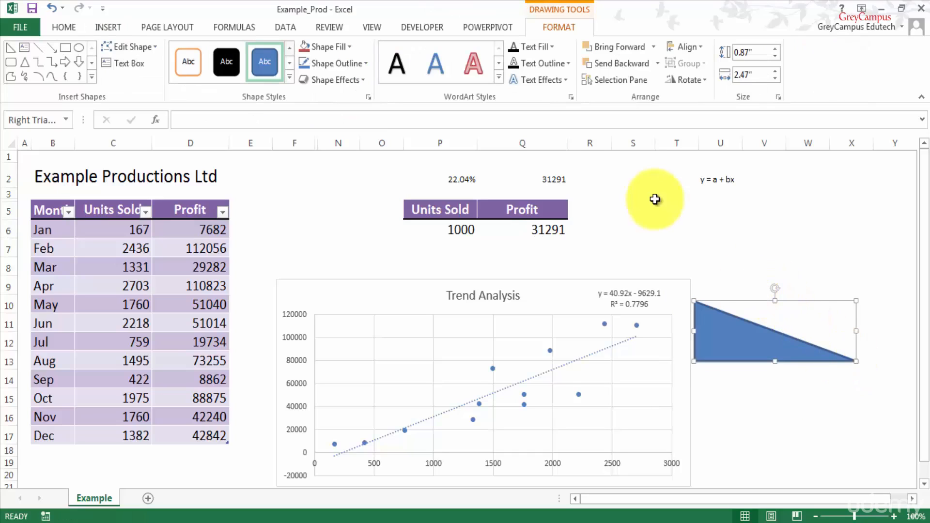
- Flip the right triangle horizontally and move it onto the chart so its slope starts at the trendline's lower end
left_click(700, 79)
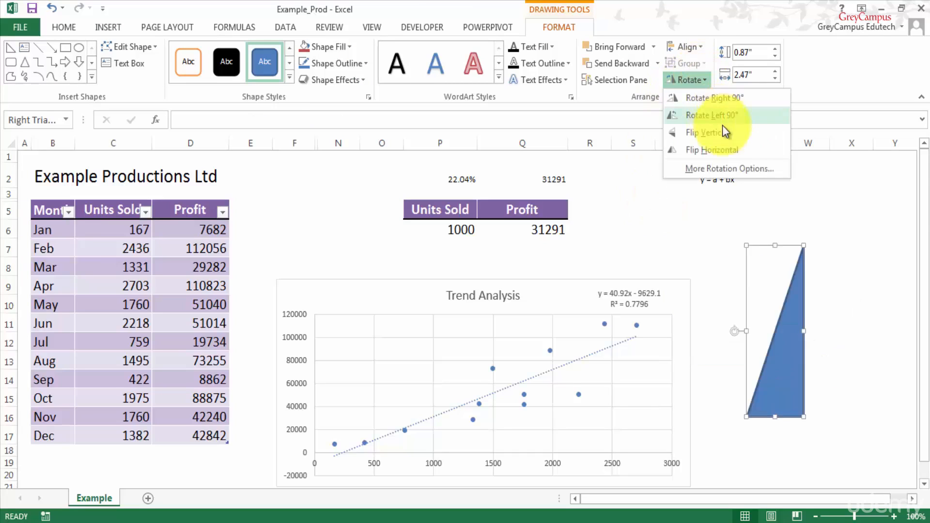
left_click(725, 147)
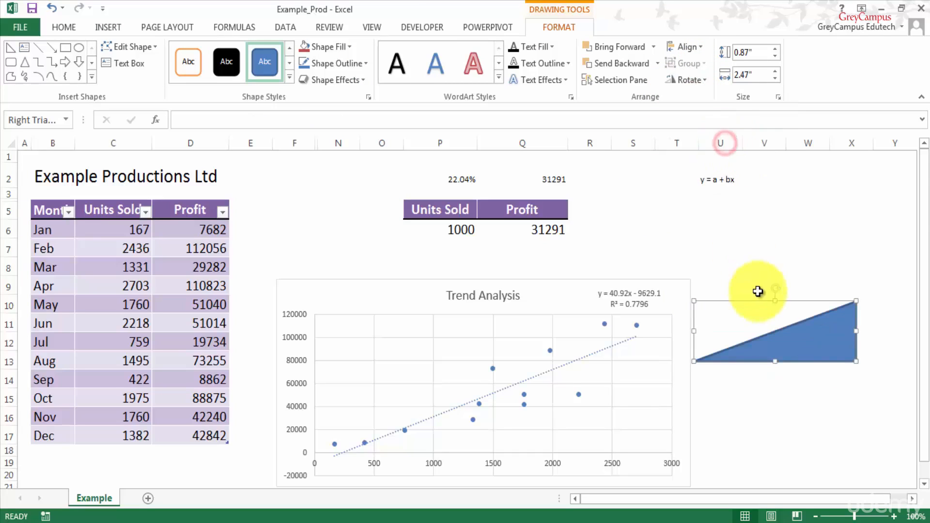
left_click_drag(759, 301, 400, 397)
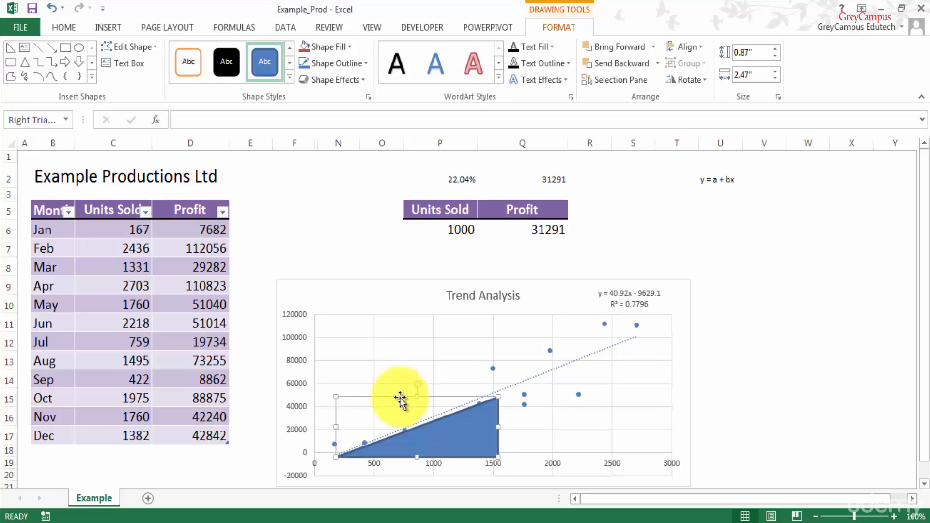
- Resize the triangle to about 0.8" high and 2.15" wide so its slope follows the trendline
left_click_drag(497, 398, 477, 403)
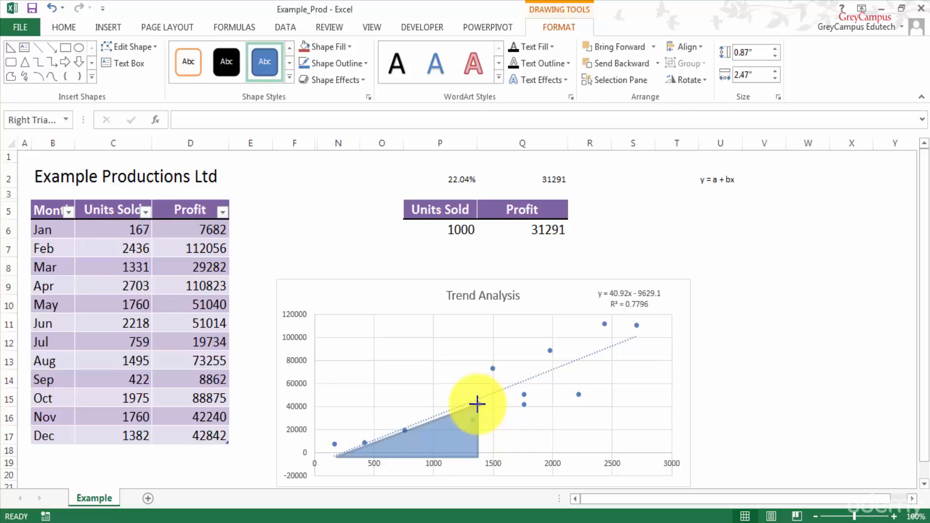
left_click_drag(477, 402, 477, 402)
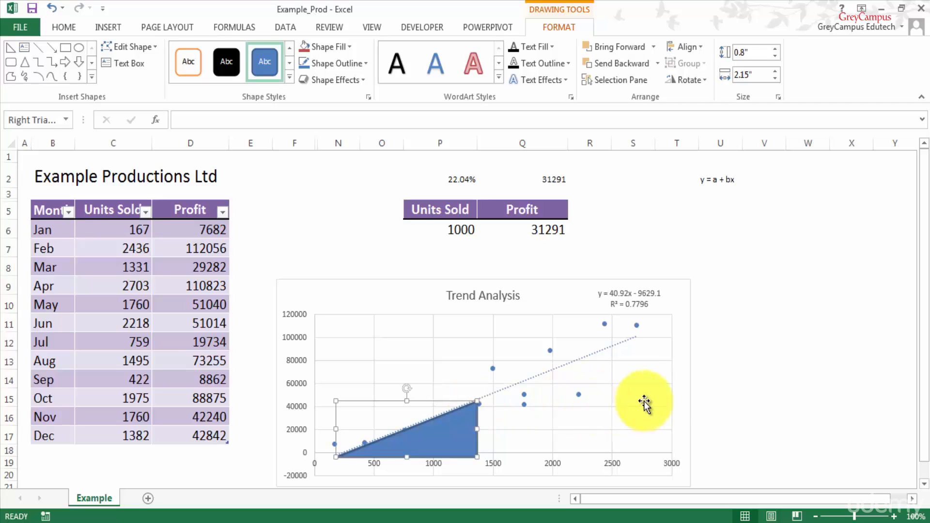
left_click(718, 395)
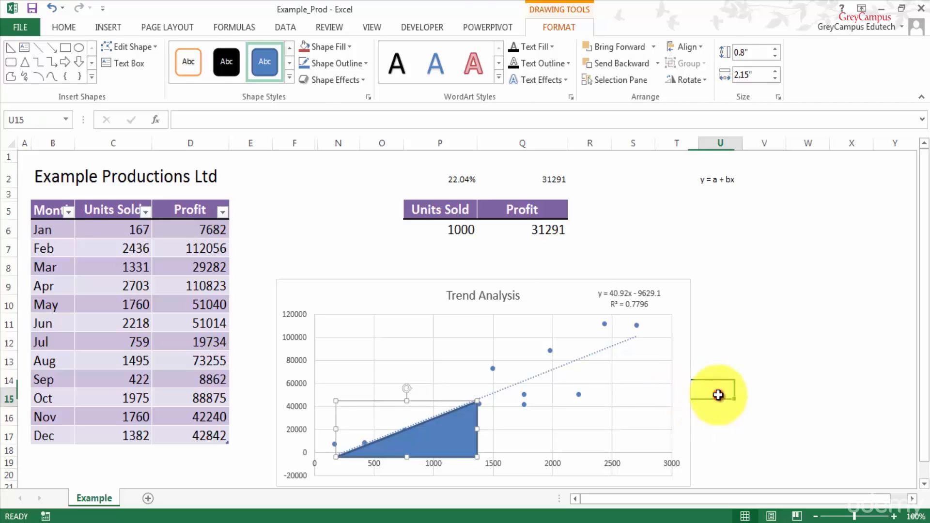
- Fill the triangle with a standard pink color and raise the fill transparency above 46% so the data points show through
left_click(427, 441)
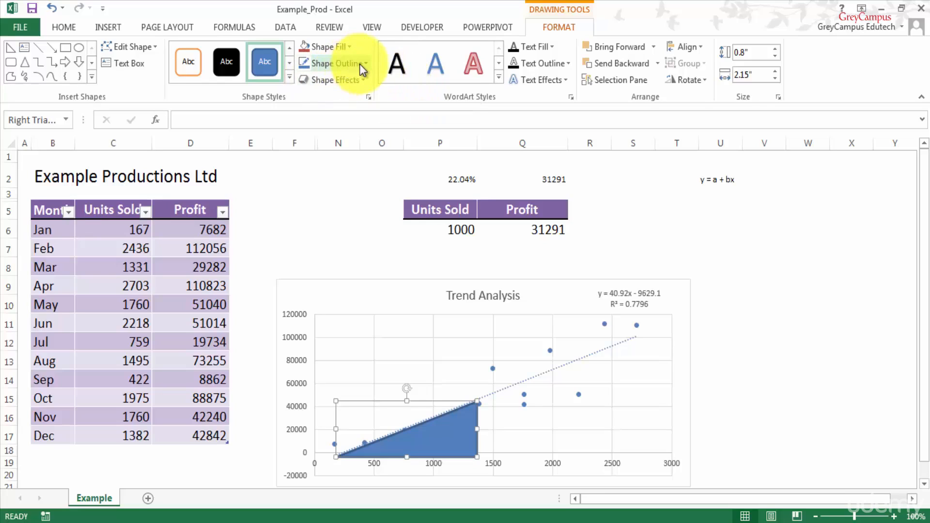
left_click(347, 46)
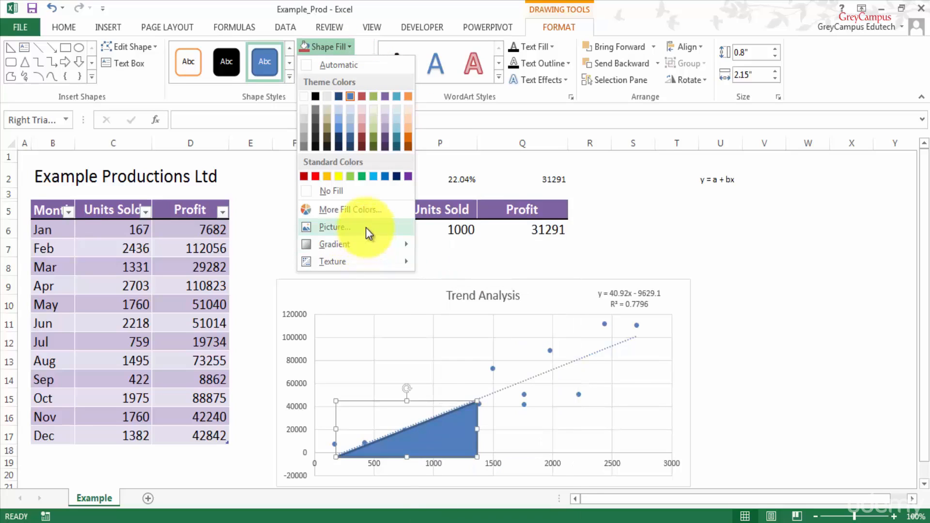
left_click(366, 213)
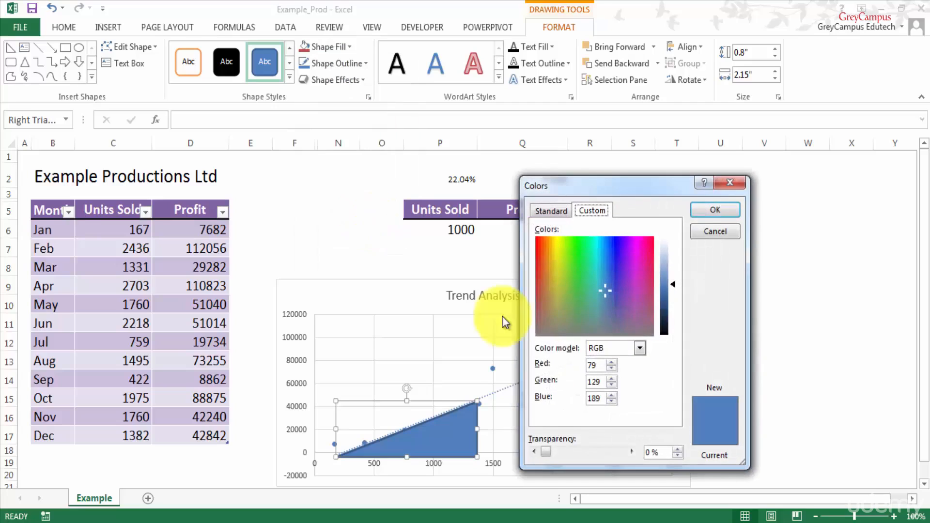
left_click_drag(547, 451, 581, 455)
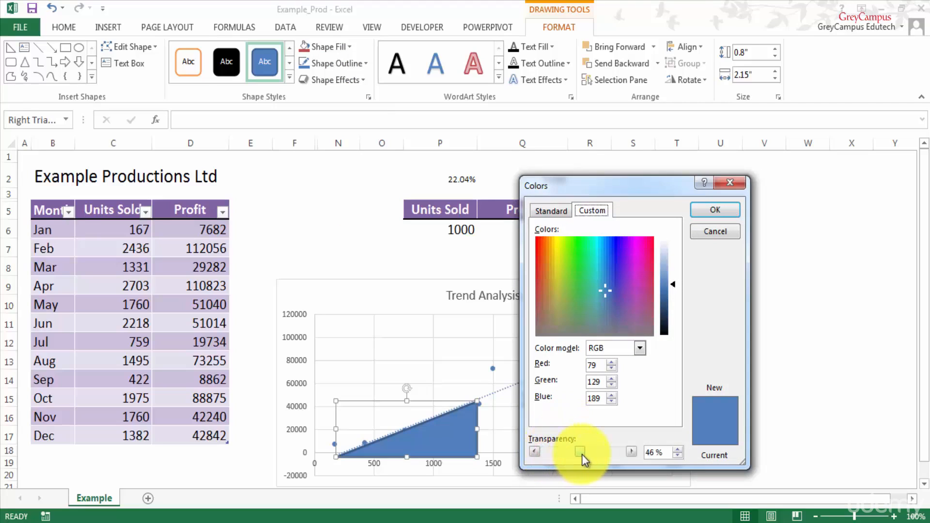
left_click(551, 211)
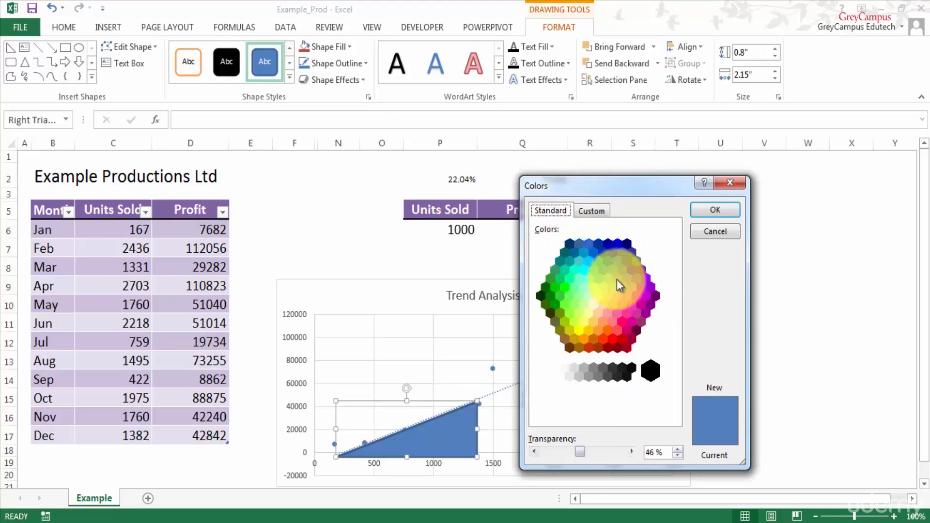
left_click(626, 297)
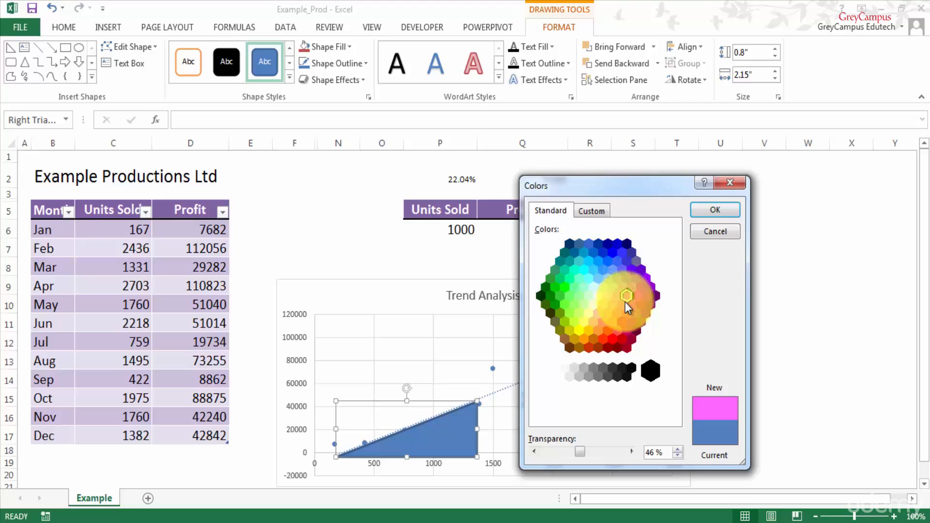
left_click_drag(581, 450, 598, 445)
left_click(716, 210)
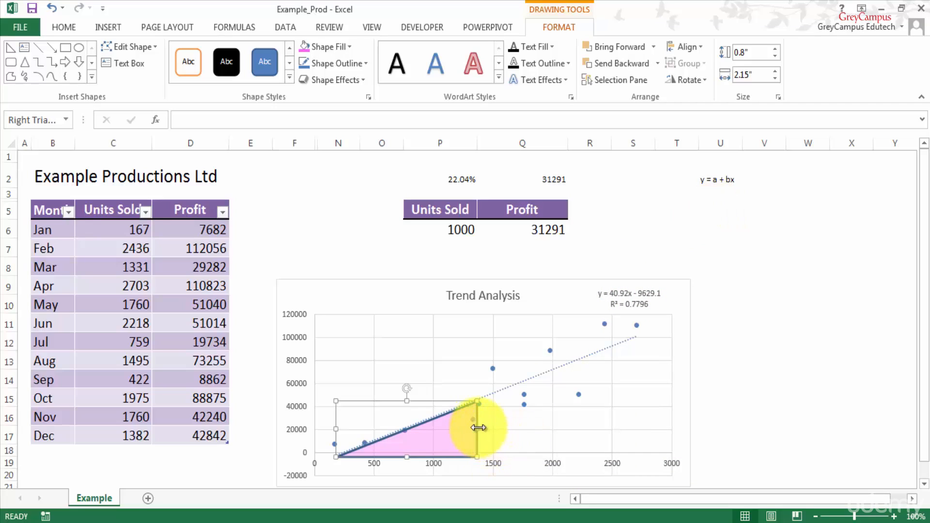
left_click(704, 379)
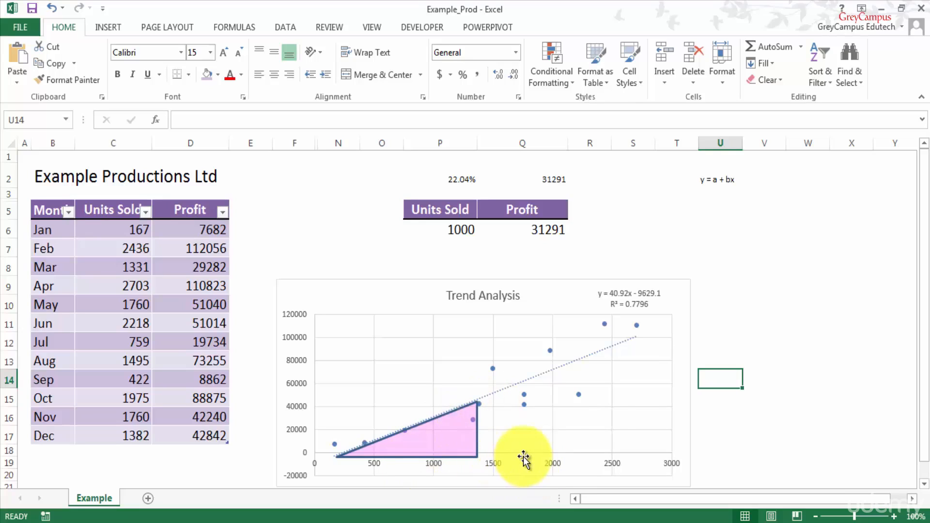
- Resize the triangle to about 0.9" high and 2.87" wide so its upper corner meets the upper data point near 1760 units
left_click(475, 410)
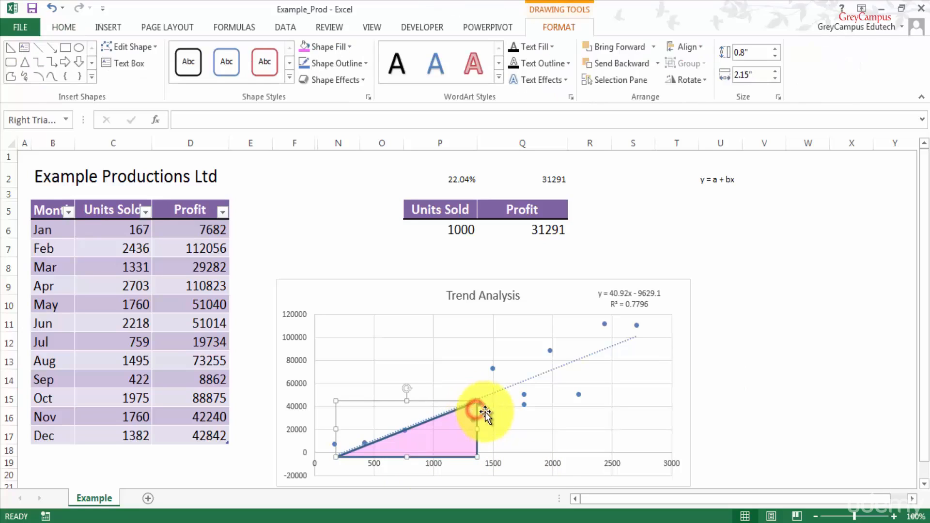
left_click_drag(477, 428, 556, 381)
left_click(558, 382)
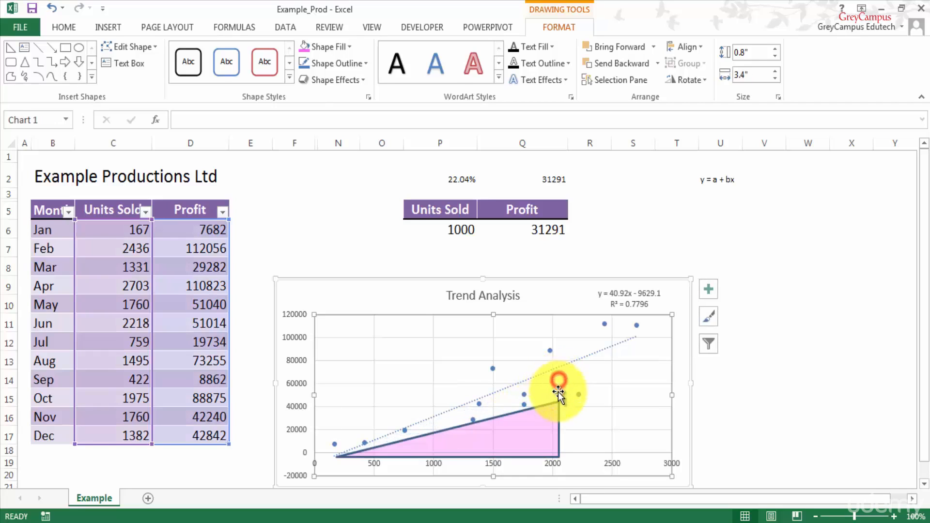
left_click(558, 401)
left_click_drag(558, 401, 524, 394)
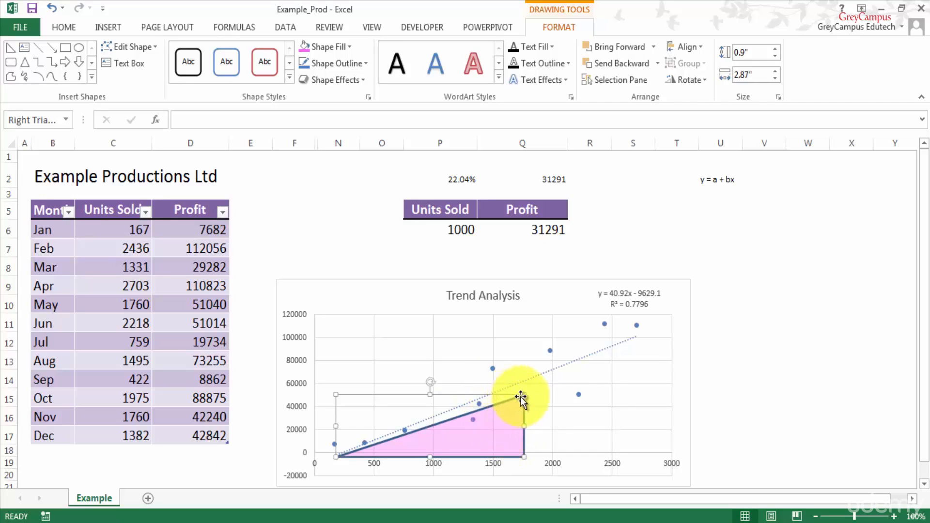
left_click(712, 363)
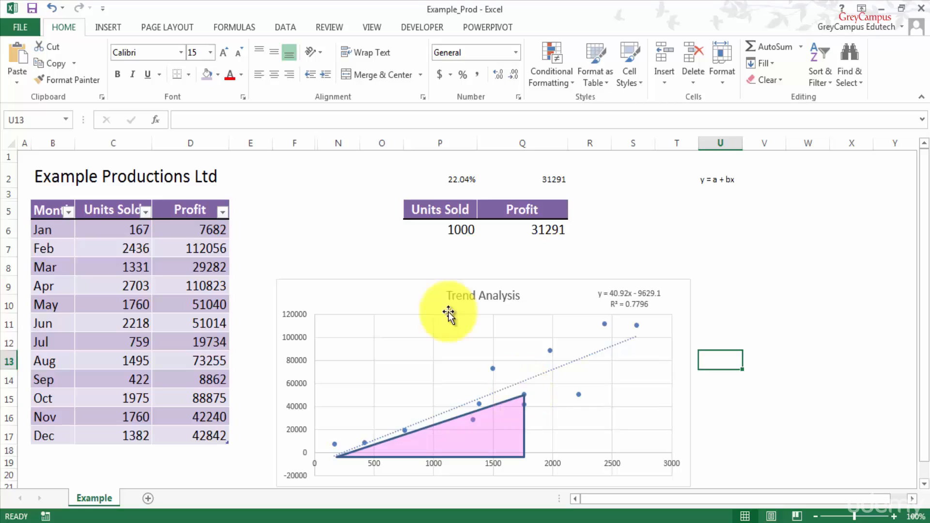
- Draw a vertical double-headed arrow about 0.21" tall from the data point at the triangle's upper corner to the trendline
left_click(109, 27)
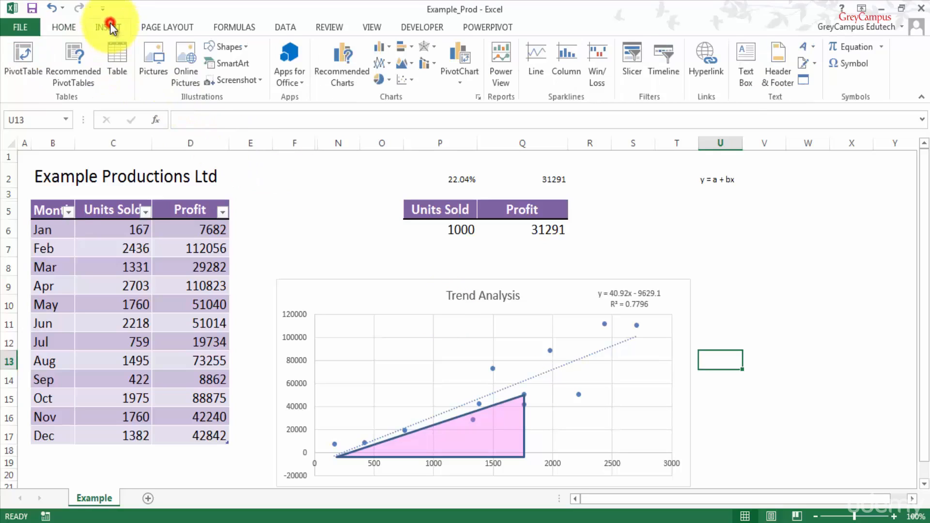
left_click(240, 48)
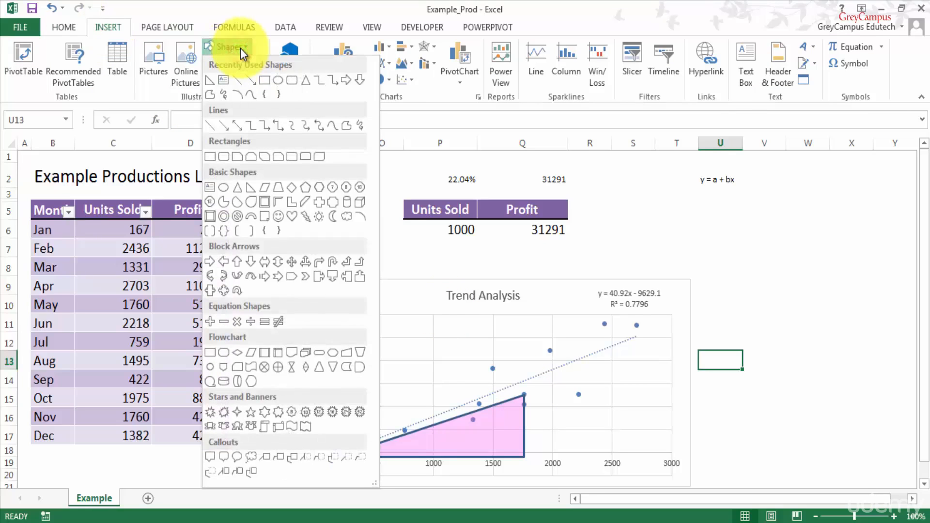
left_click(236, 124)
mouse_move(539, 376)
left_mouse_down()
mouse_move(540, 401)
mouse_move(524, 372)
mouse_move(524, 380)
left_mouse_up()
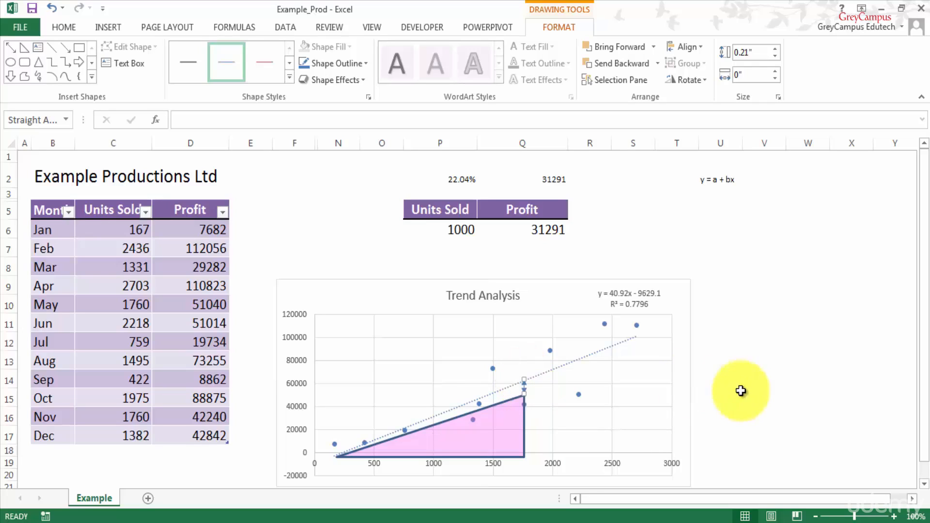
left_click(762, 393)
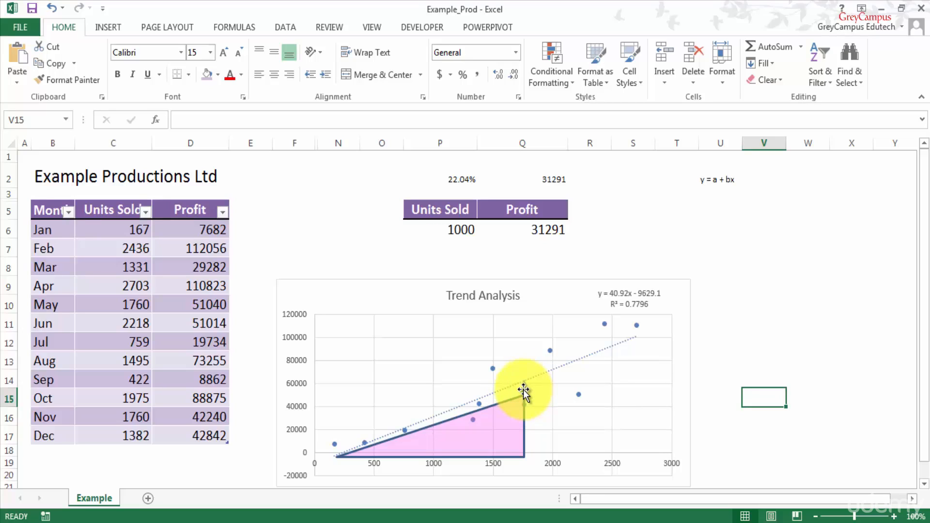
- Move the double-headed arrow below the data point near 2000 units and adjust its lower end to reach the trendline
left_click(523, 388)
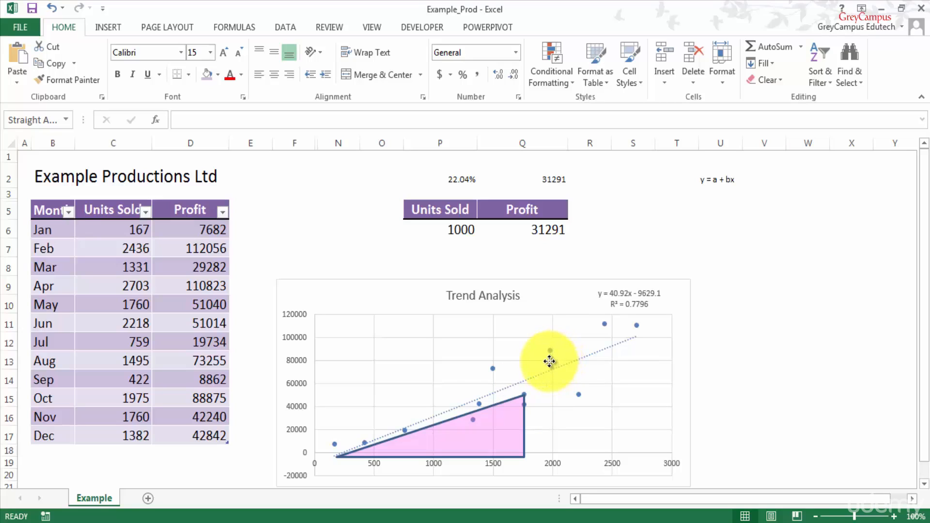
double_click(549, 362)
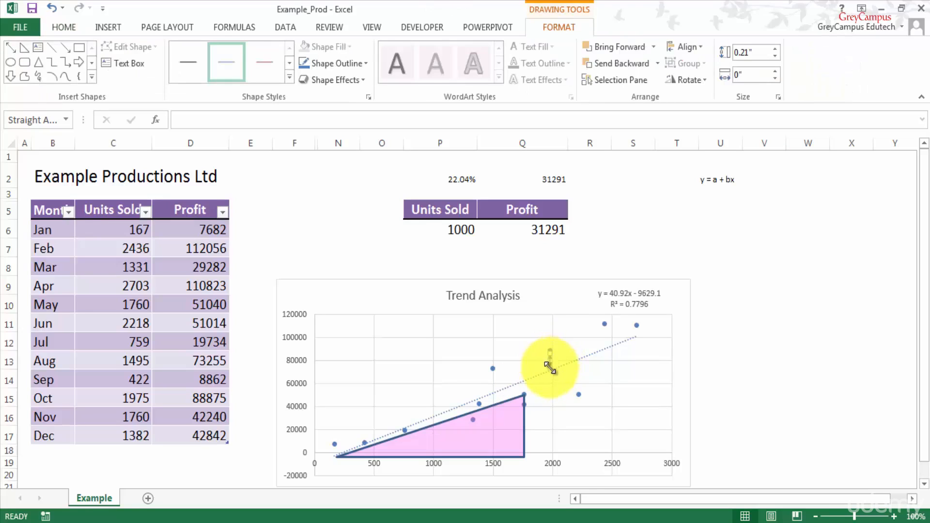
left_click_drag(550, 368, 550, 370)
left_click(732, 384)
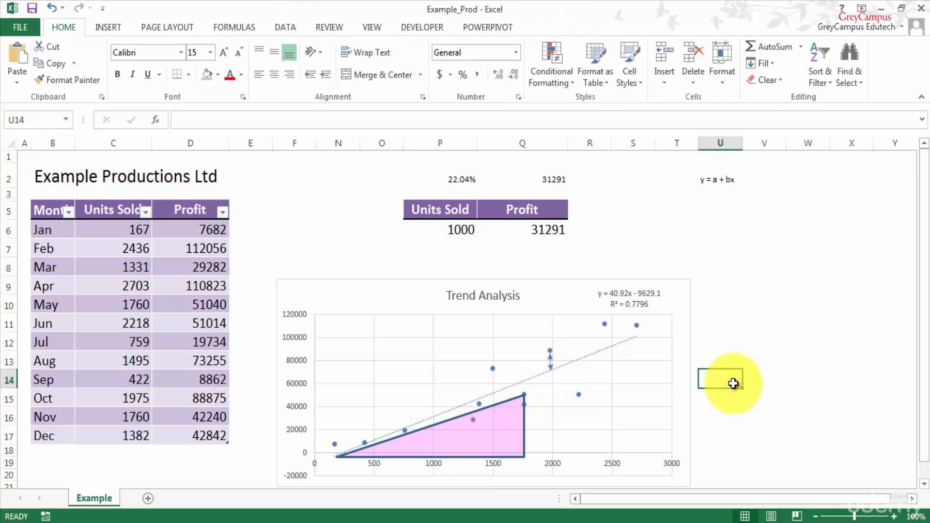
- Enlarge the triangle to about 1.5" high and 3.24" wide so its upper corner meets the data point near 2000 units
left_click(525, 398)
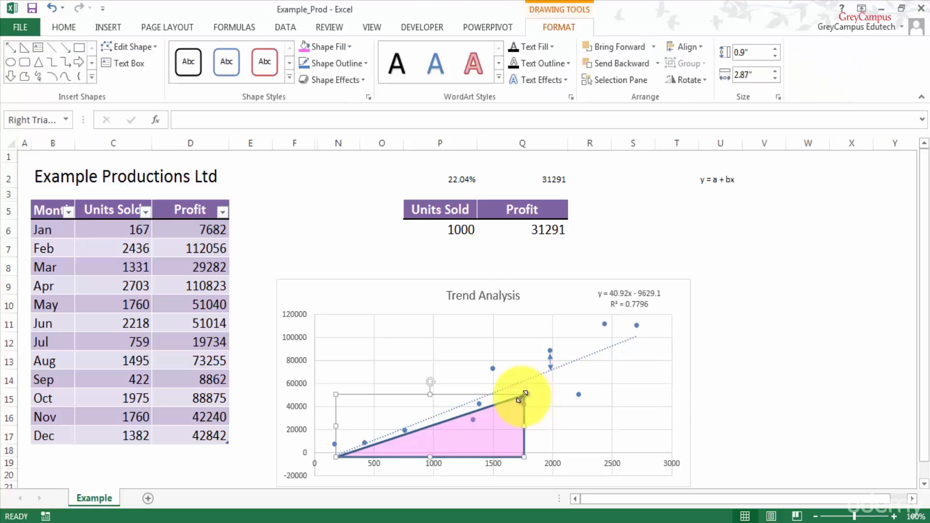
left_click_drag(524, 394, 550, 355)
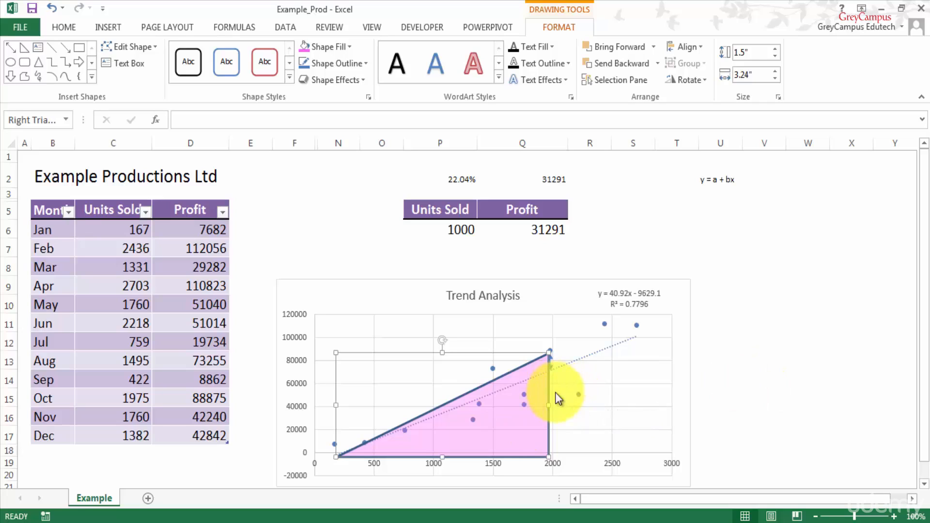
left_click(737, 366)
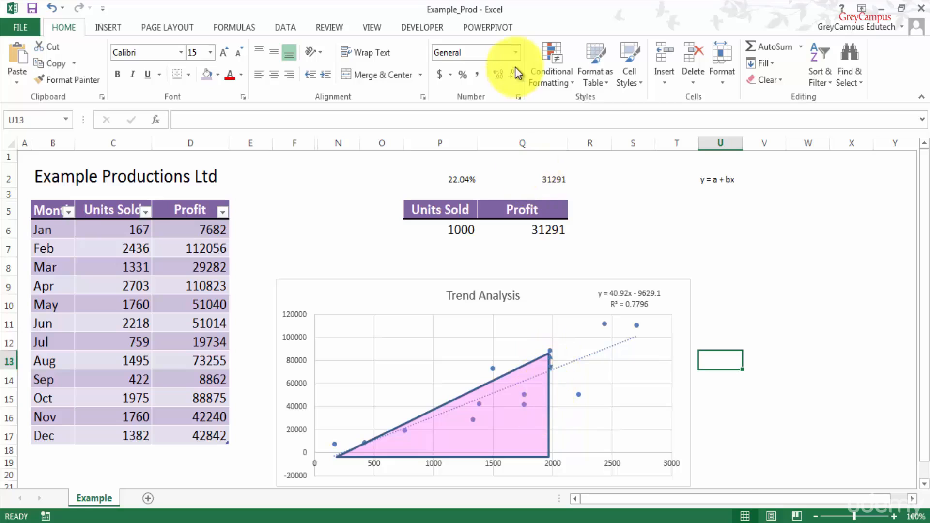
- Remove the outline from the pink triangle
left_click(516, 371)
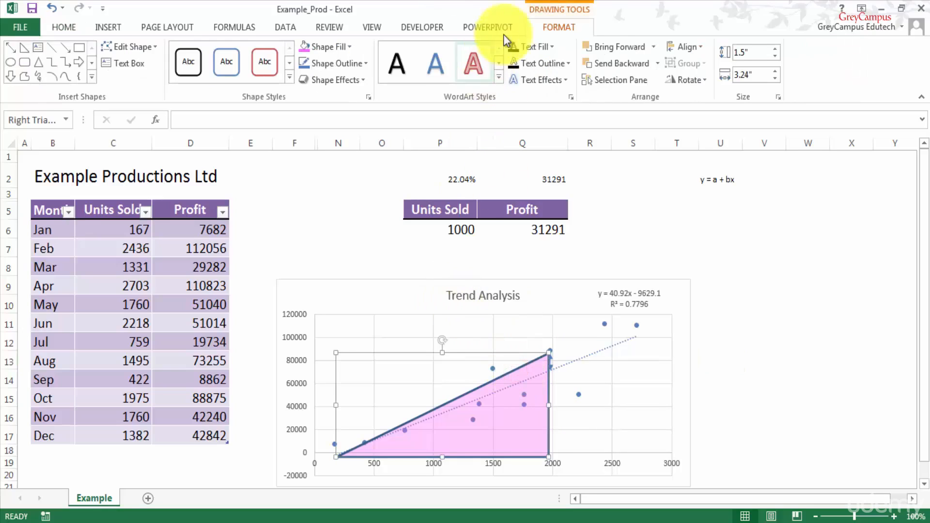
left_click(541, 28)
left_click(353, 49)
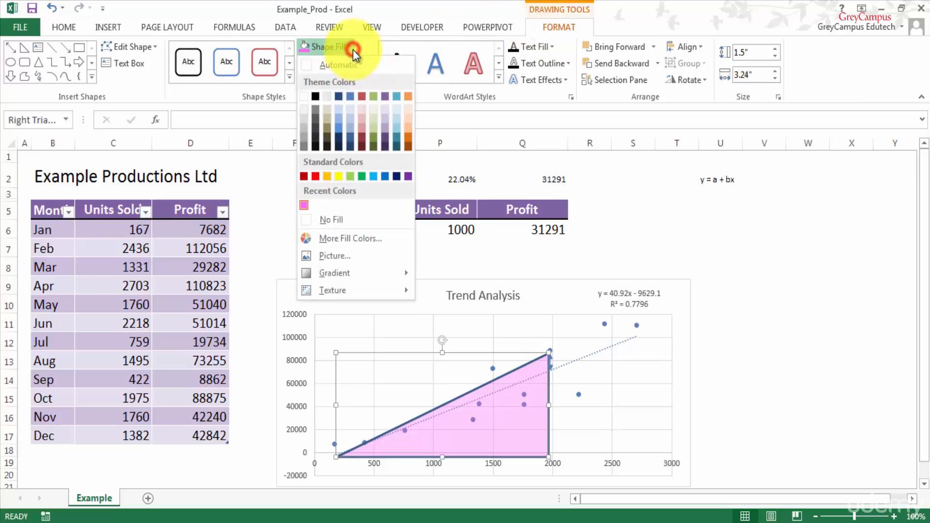
left_click(367, 43)
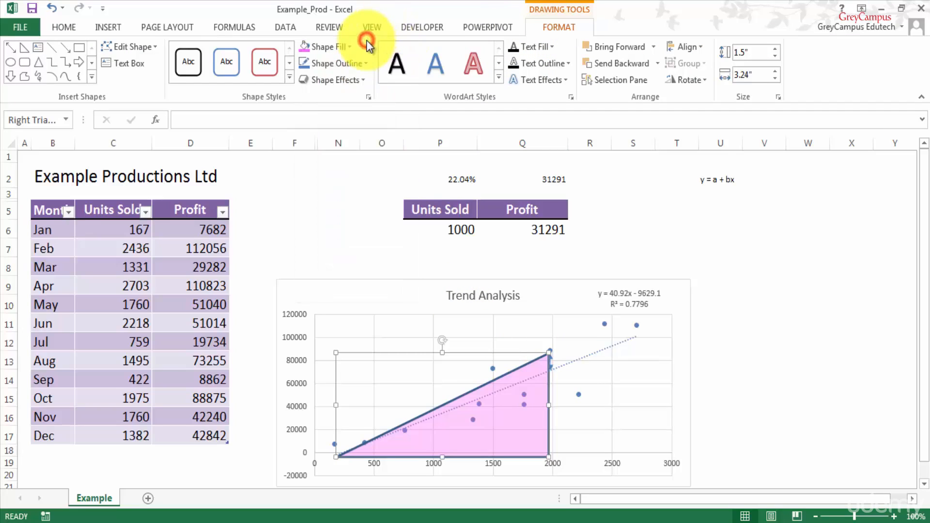
left_click(365, 65)
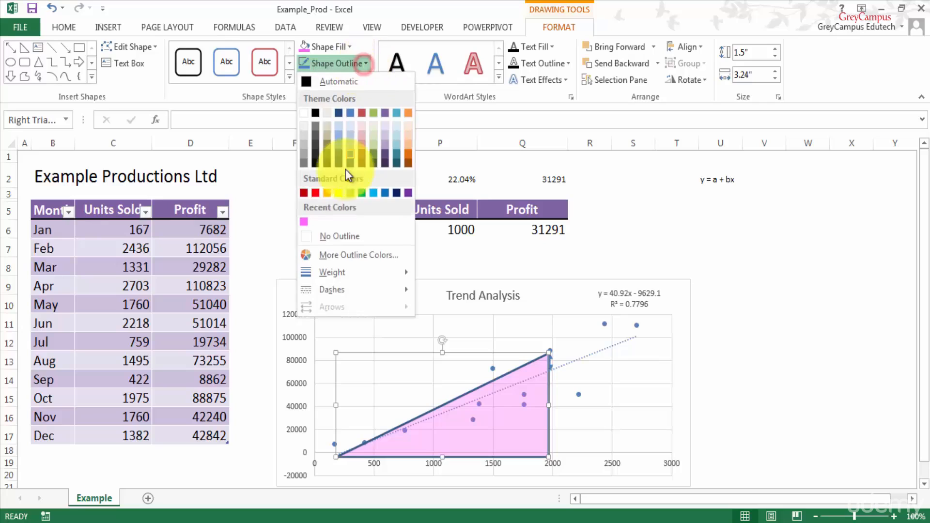
left_click(333, 238)
left_click(722, 358)
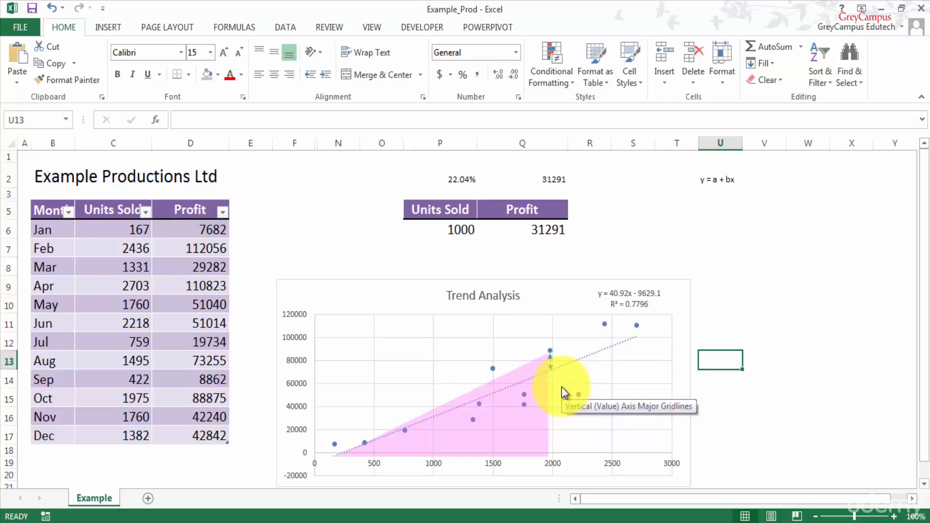
- Apply the dark-background chart style to the Trend Analysis scatter chart
left_click(684, 285)
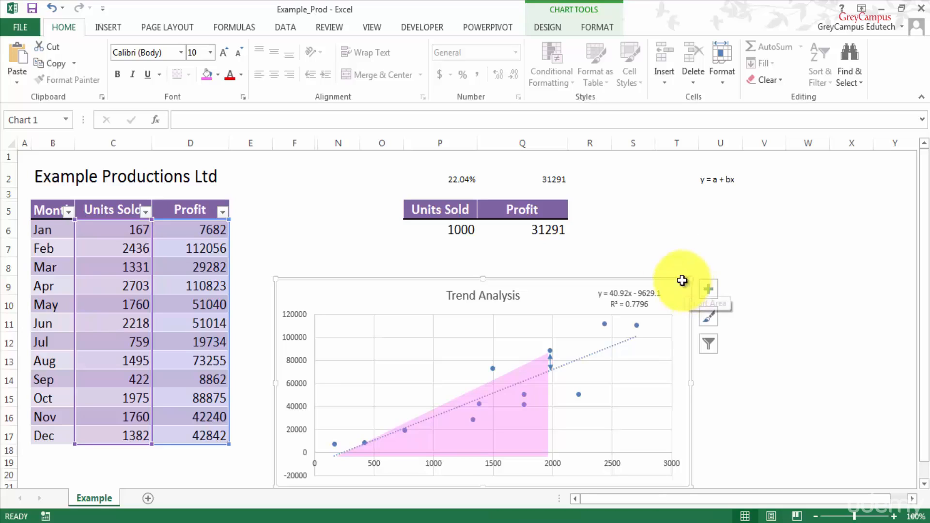
left_click(565, 27)
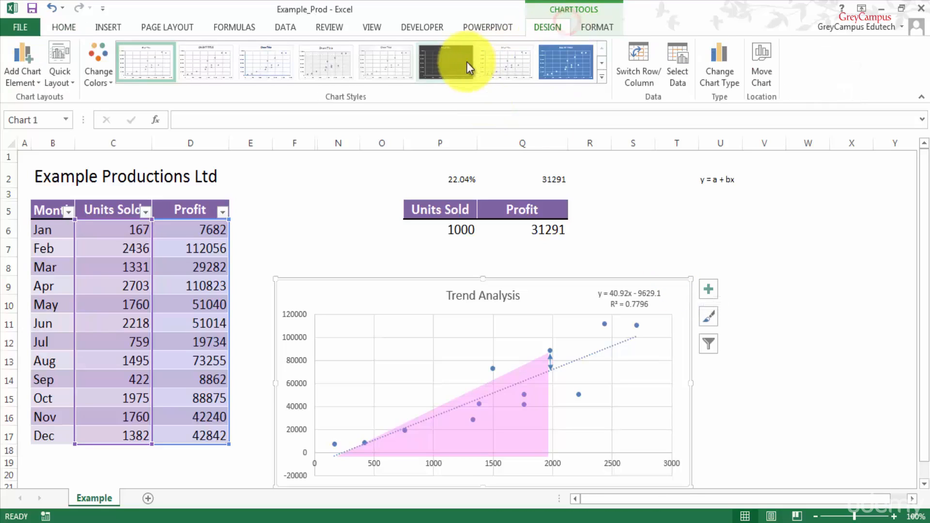
left_click(449, 71)
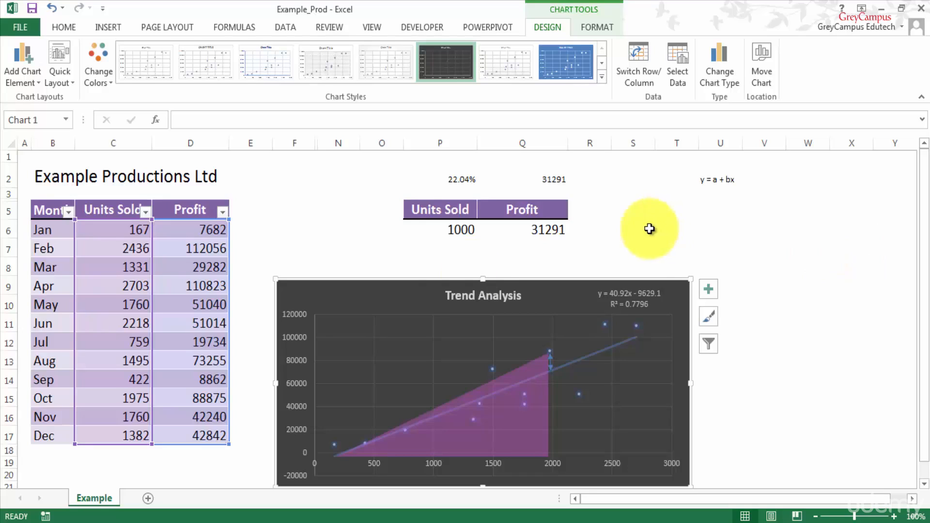
- Review the 1000-unit profit forecast and enter the headings Variance in T5, Lower in V5 and Upper in X5
left_click(458, 226)
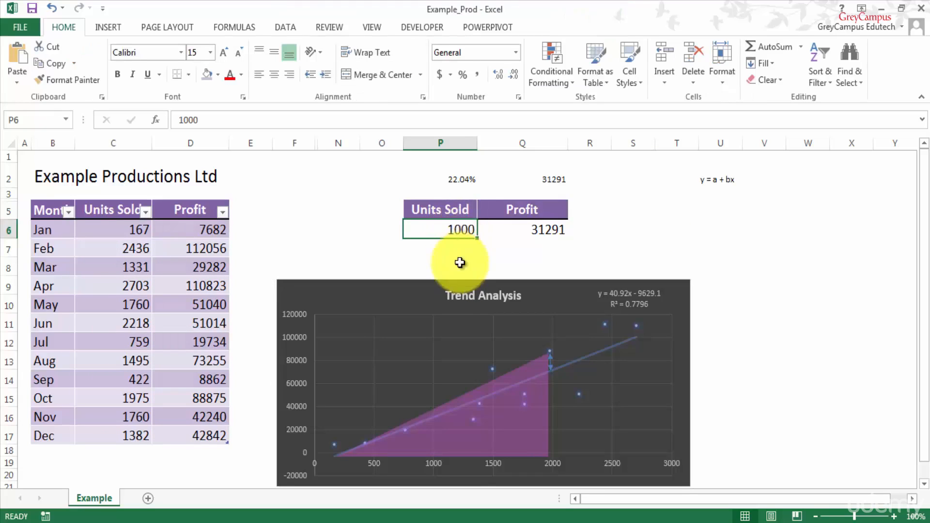
left_click(548, 237)
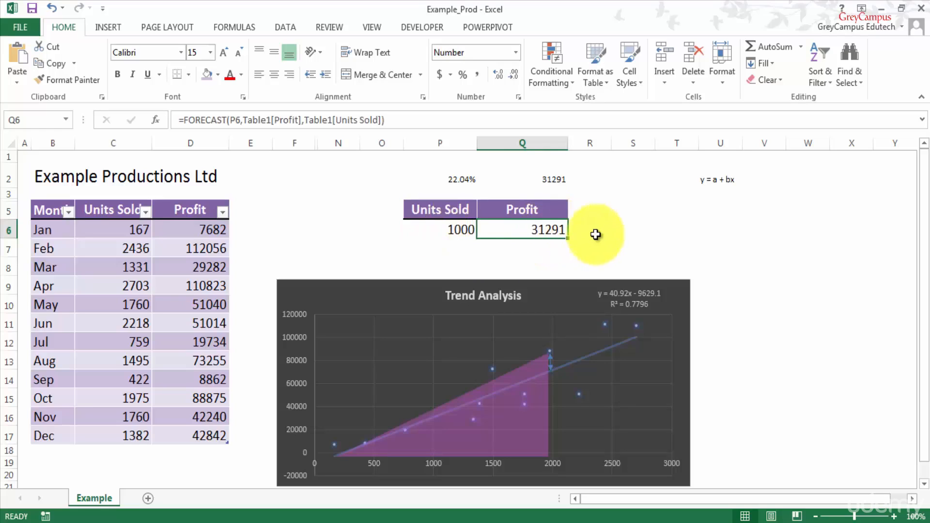
left_click(680, 213)
type("Va")
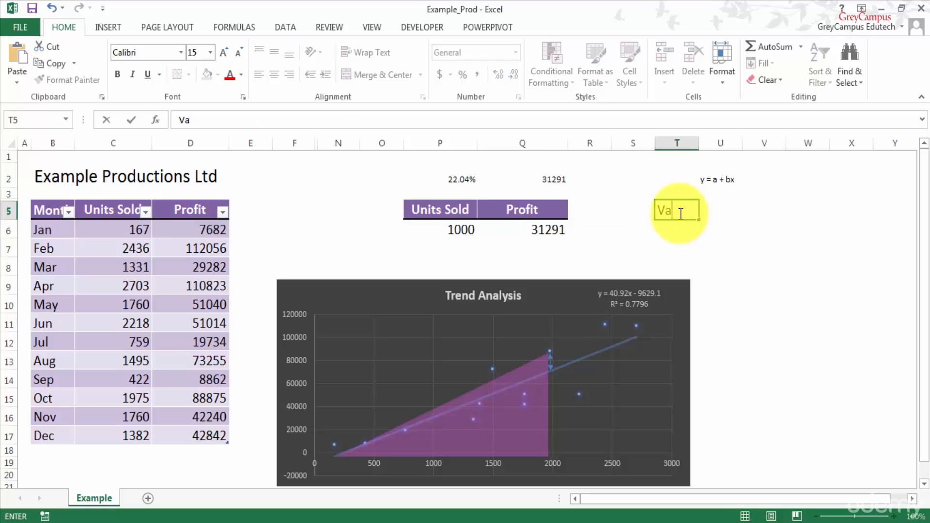
type("riance")
key("Tab")
key("Tab")
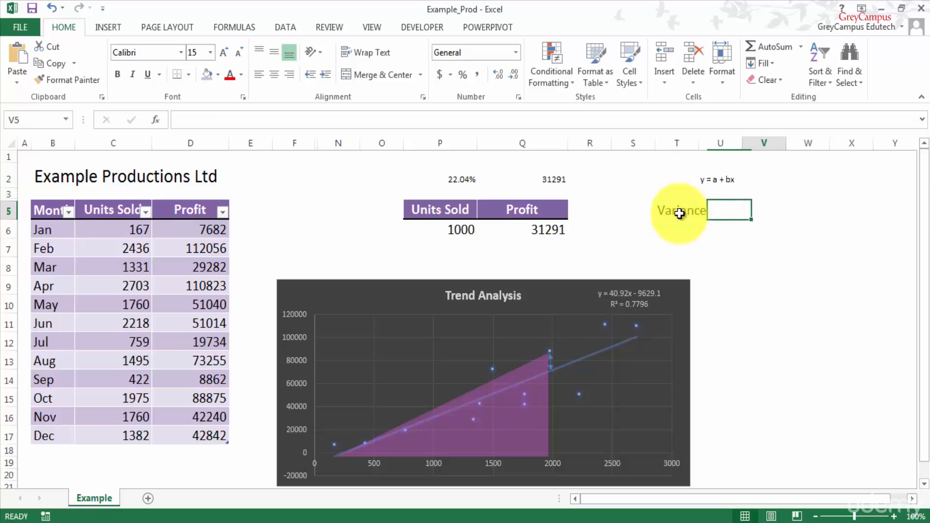
type("Lower")
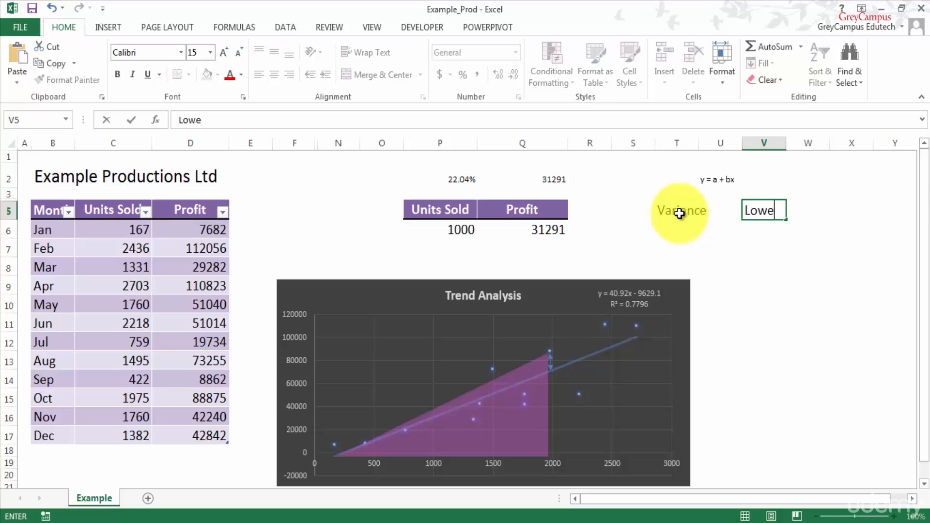
key("Tab")
key("Tab")
type("Upper")
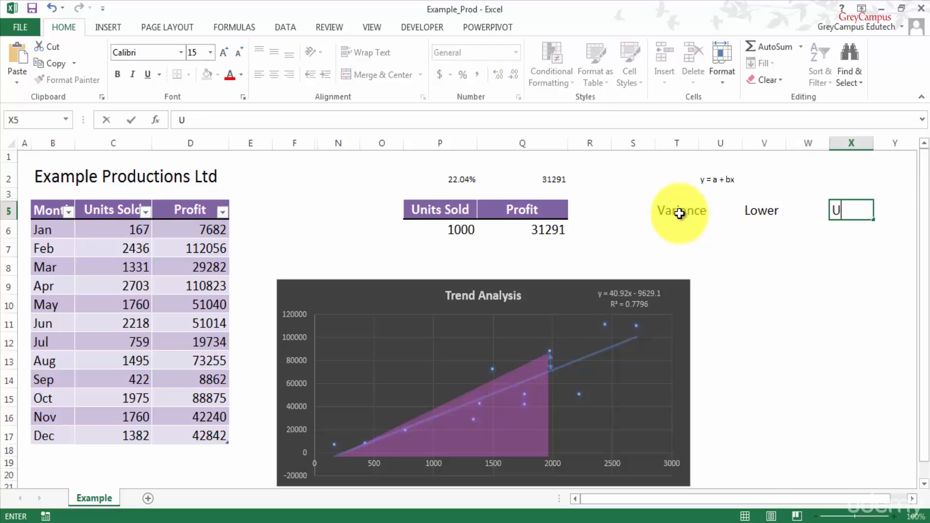
key("Return")
- Calculate the variance in T6 by multiplying the forecast profit by the percentage in P2, using =Q6*P2
key("Left")
key("Left")
key("Left")
key("Left")
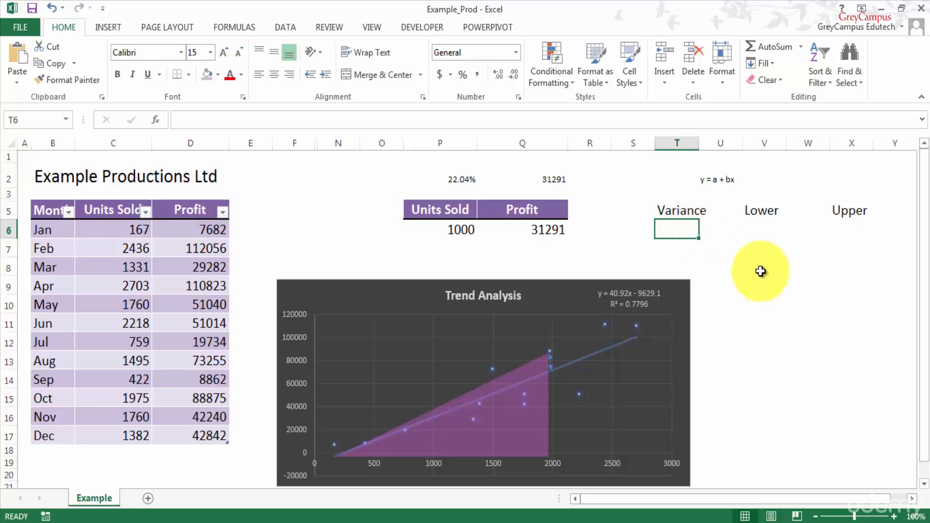
type("=")
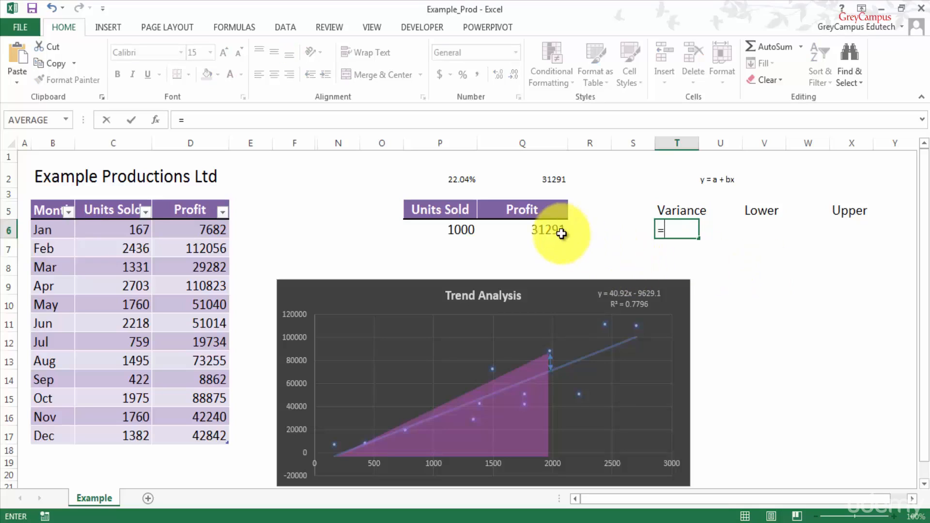
left_click(543, 232)
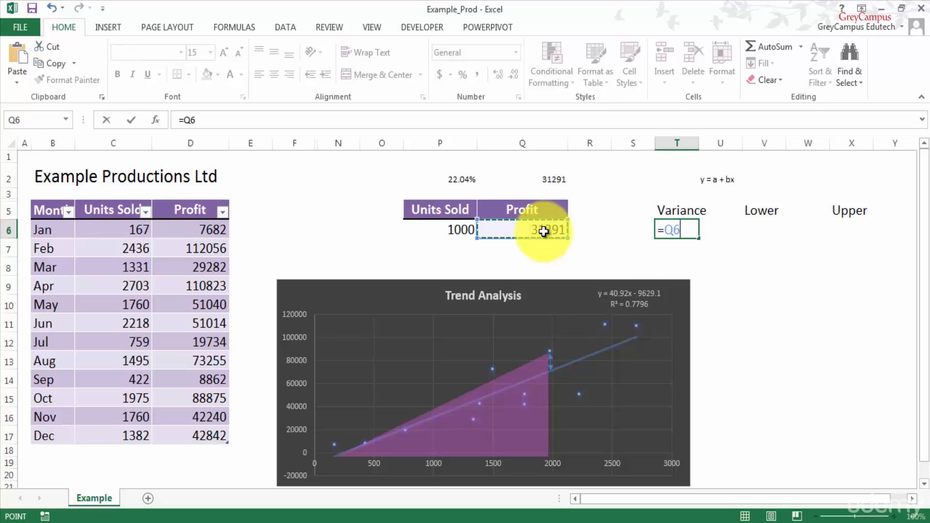
type("*")
left_click(444, 181)
key("Return")
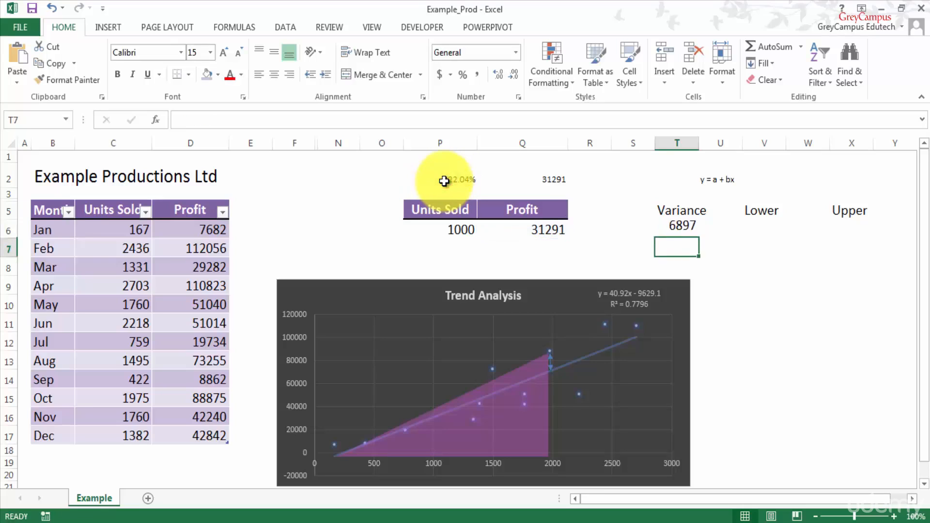
key("Up")
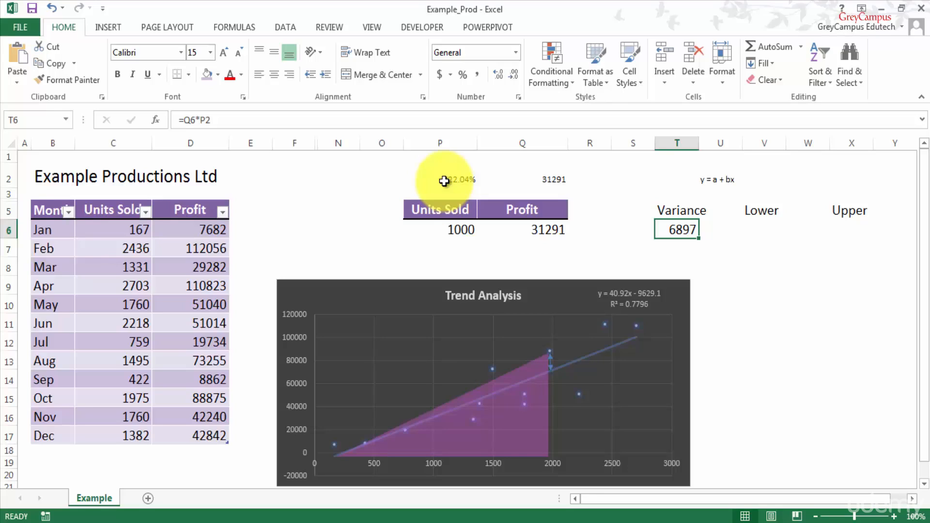
- Calculate the lower profit limit in V6 as forecast profit minus variance, using =Q6-T6
key("Right")
key("Right")
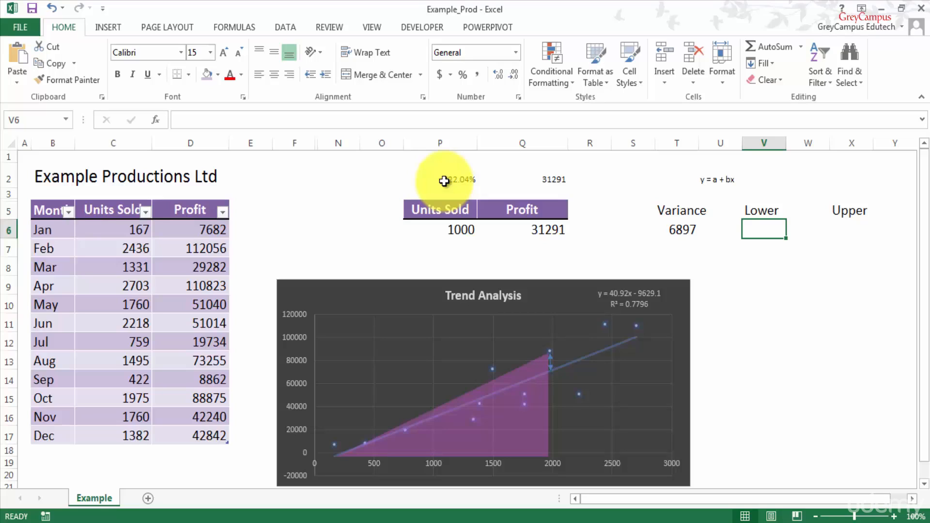
type("=")
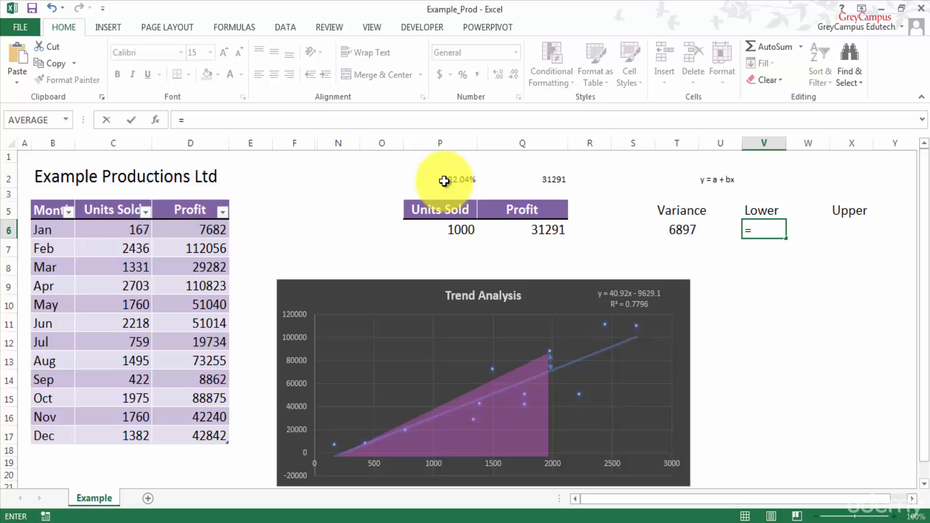
left_click(535, 233)
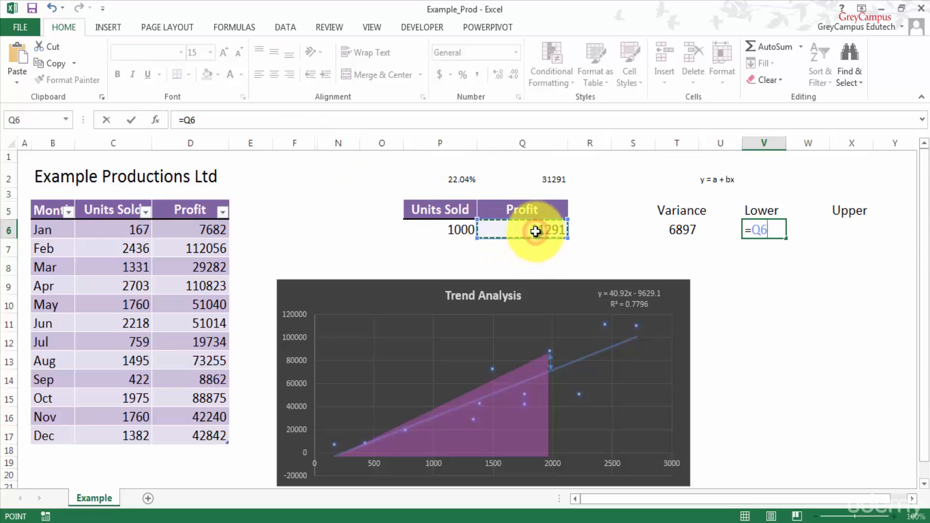
type("-")
left_click(679, 233)
key("Return")
- Calculate the upper profit limit in X6 as forecast profit plus variance, using =Q6+T6
key("Up")
key("Right")
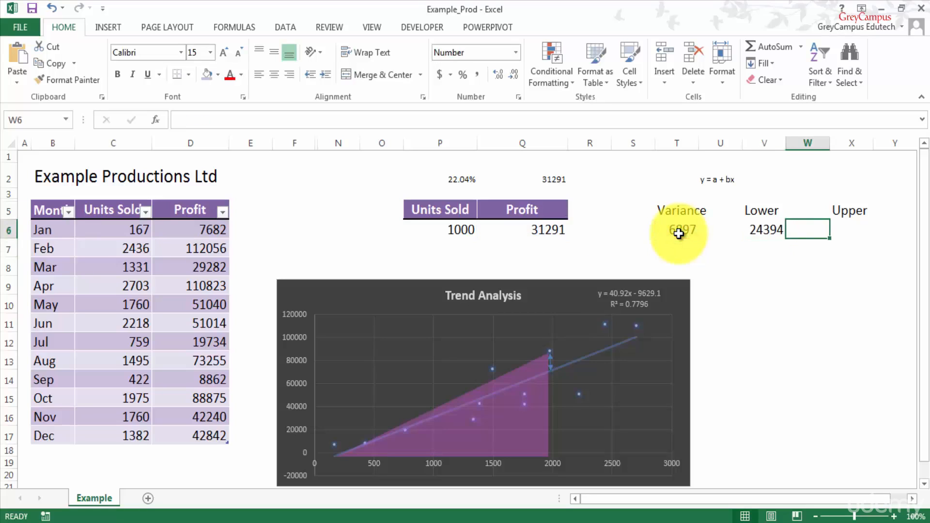
key("Right")
type("=")
key("Left")
key("Left")
left_click(679, 233)
key("Left")
key("Left")
key("Left")
type("+")
key("Left")
key("Left")
key("Left")
key("Left")
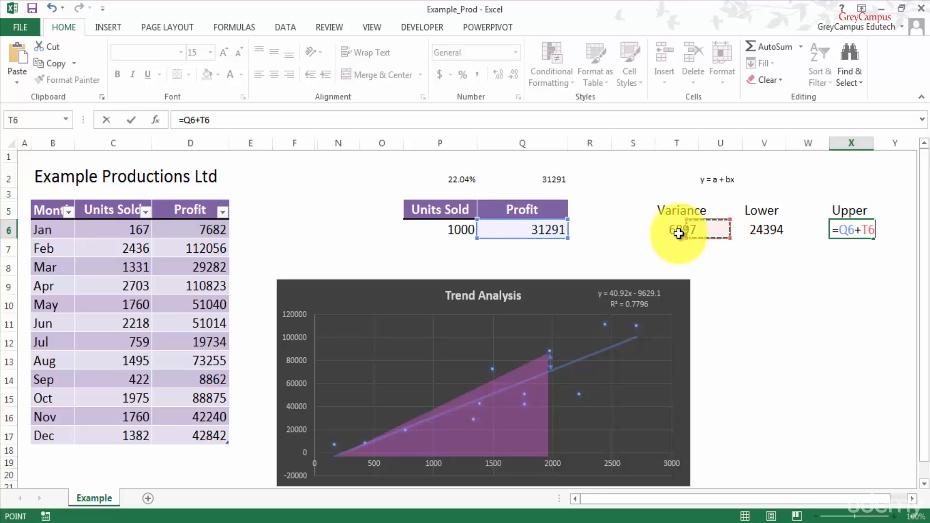
key("Return")
key("Up")
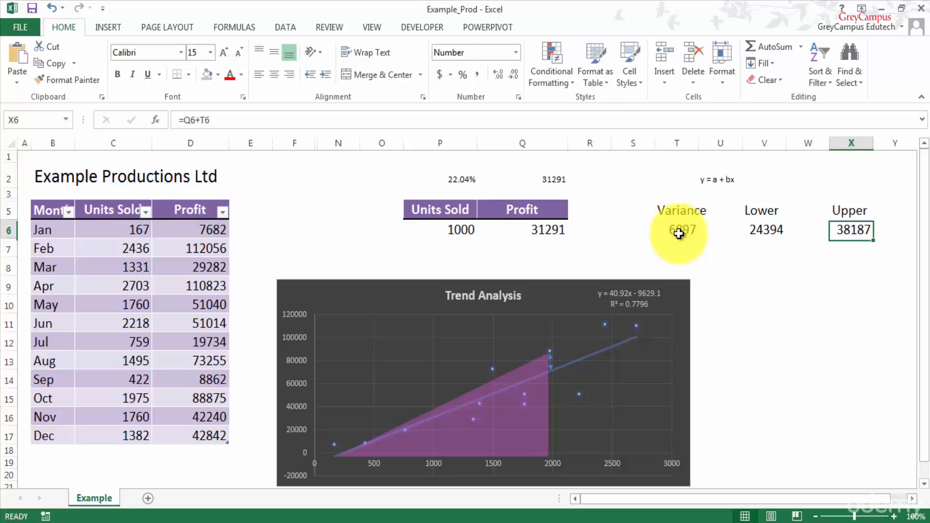
- Select the Lower and Upper results together to check their average against the forecast profit, and clear the selection
key("Left")
key("Left")
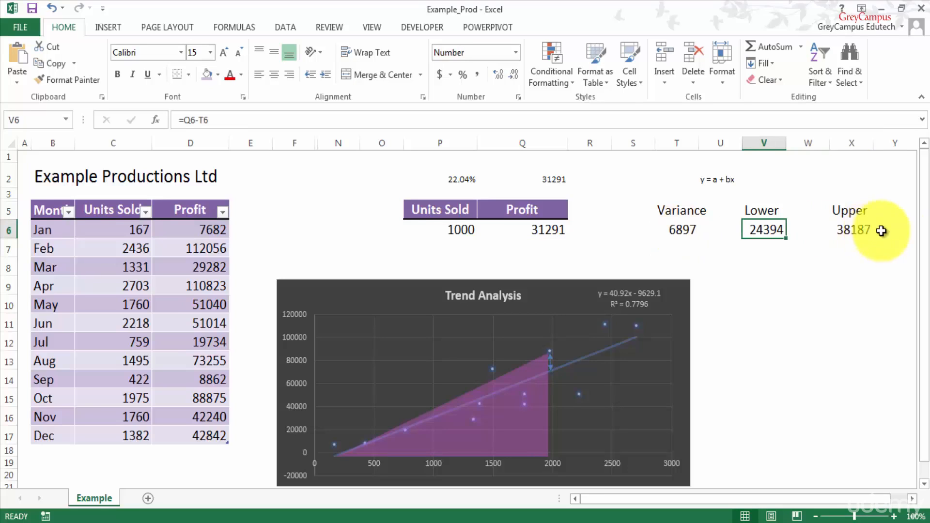
left_click(852, 230, "ctrl")
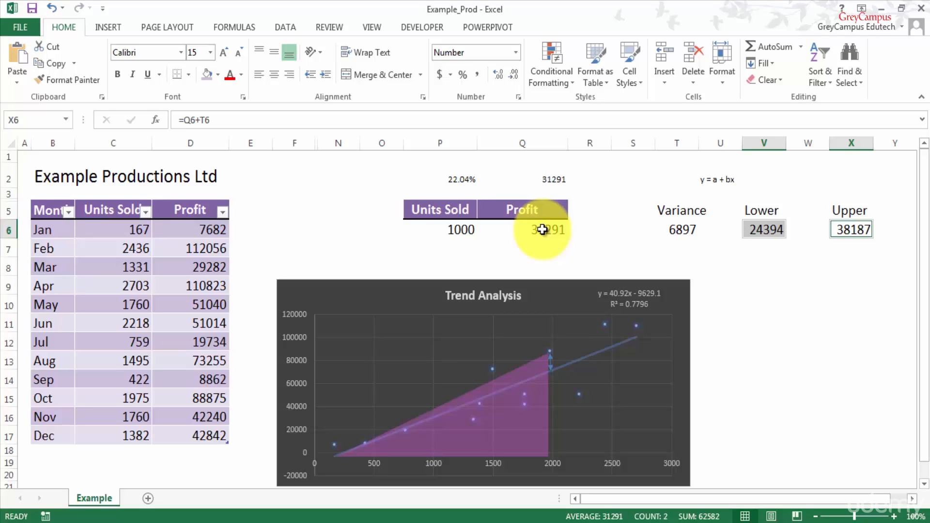
left_click(826, 249)
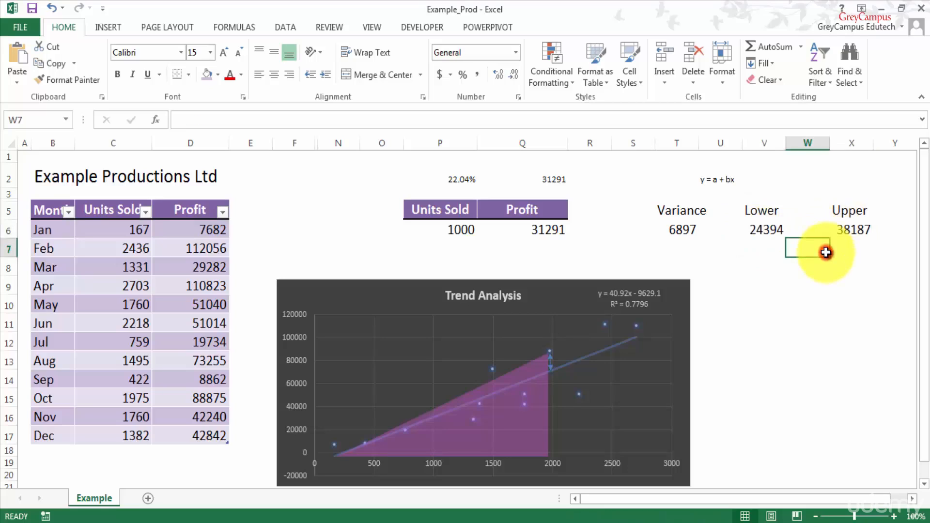